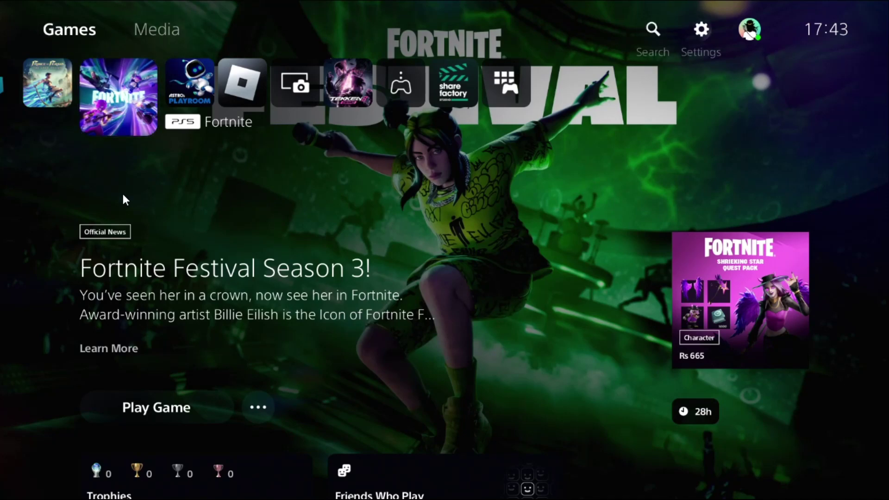
# Step: Open Settings and move through the categories to Users and Accounts
pyautogui.press('Return')
pyautogui.press('Down')
pyautogui.press('Down')
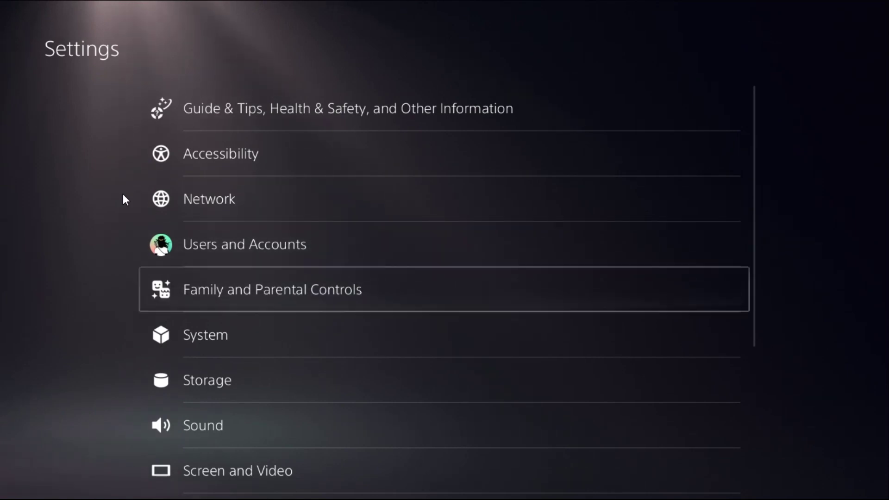
pyautogui.press('Down')
pyautogui.press('Down')
pyautogui.press('Up')
pyautogui.press('Up')
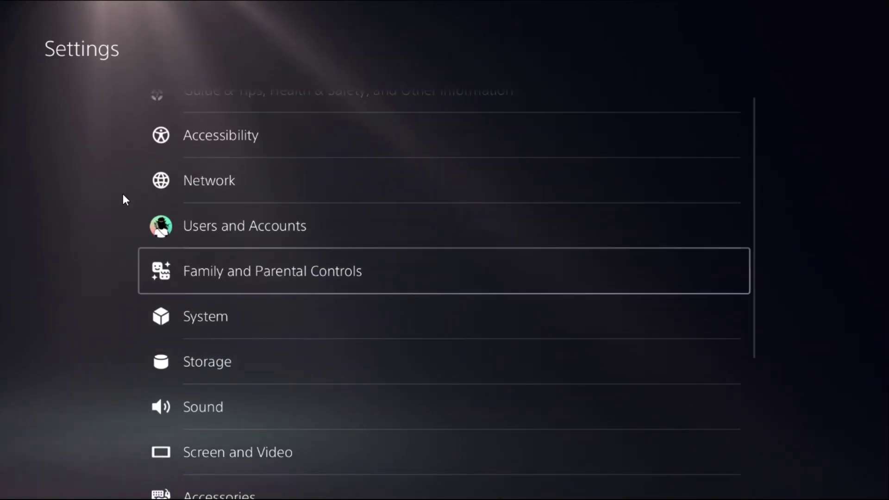
pyautogui.press('Up')
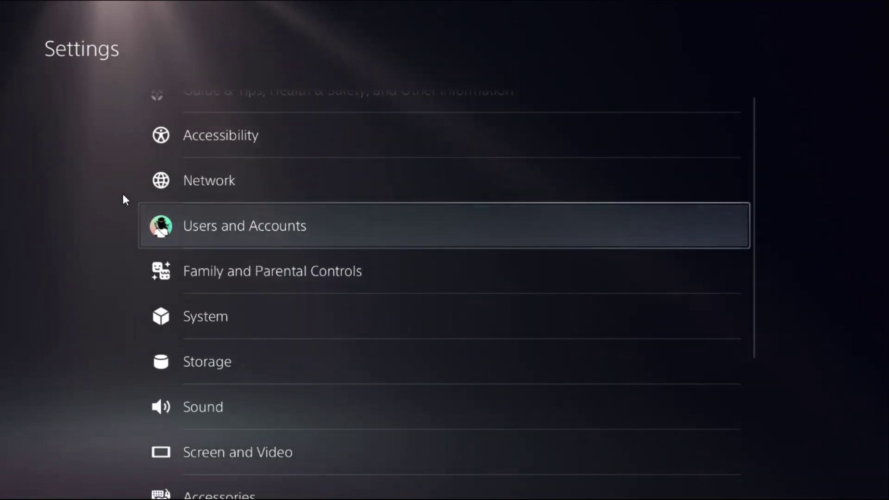
# Step: Restore the game licenses via Users and Accounts > Other > Restore Licenses
pyautogui.press('Return')
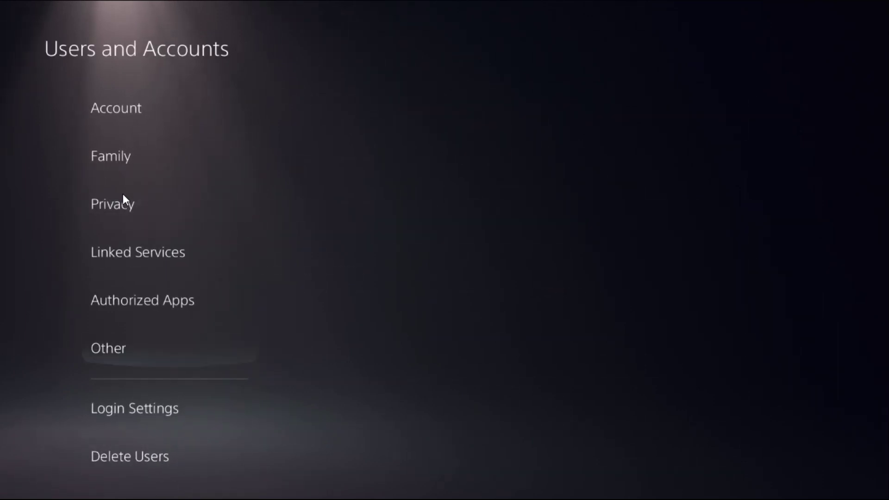
pyautogui.press('Down')
pyautogui.press('Down')
pyautogui.press('Down')
pyautogui.press('Right')
pyautogui.press('Down')
pyautogui.press('Return')
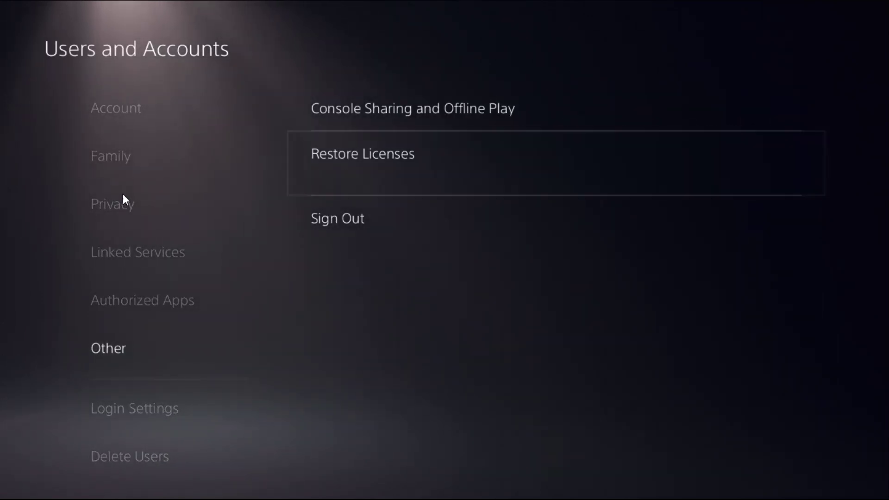
pyautogui.press('Left')
pyautogui.press('Right')
pyautogui.press('Return')
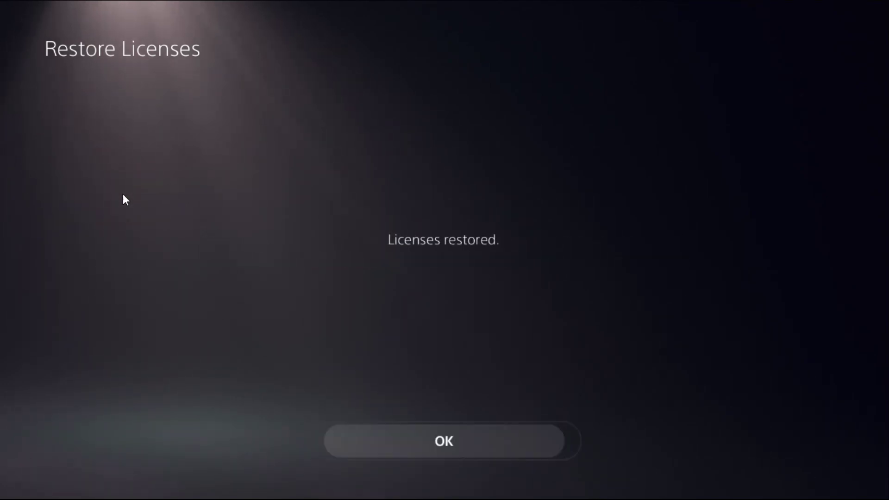
# Step: Dismiss the licenses-restored message and back out to the Settings list
pyautogui.press('Return')
pyautogui.press('Escape')
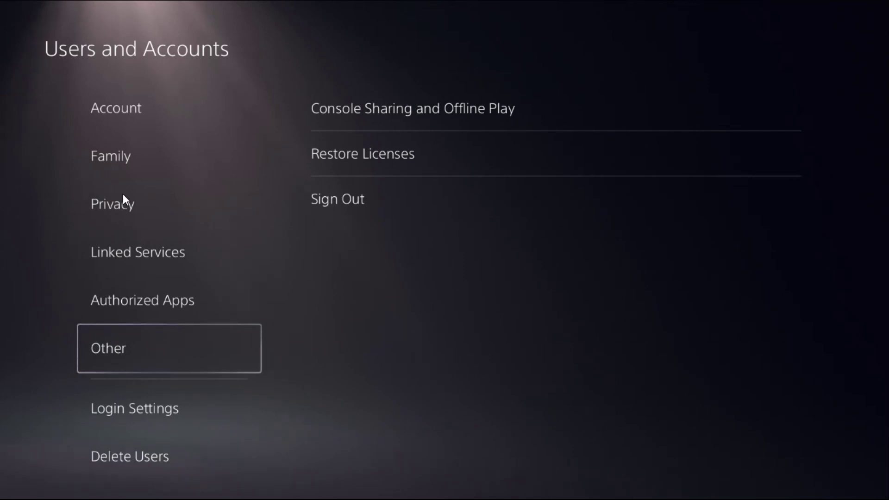
pyautogui.press('Escape')
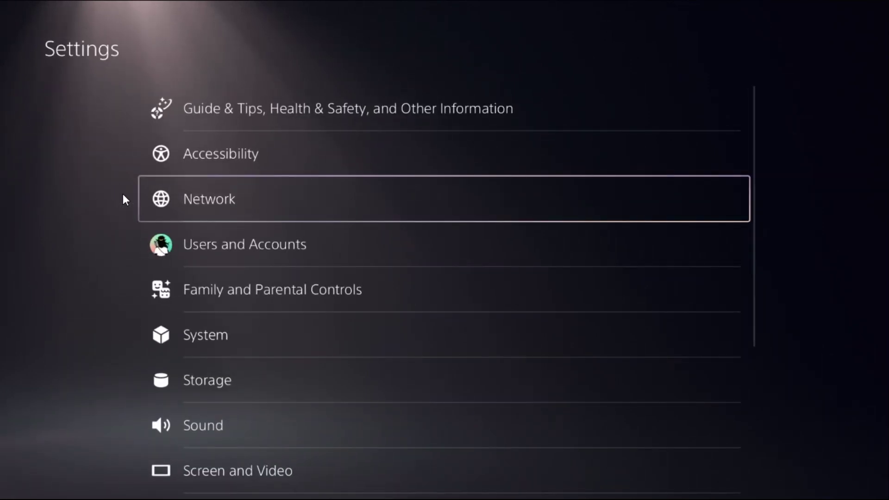
# Step: Go to Network > Settings > Set Up Internet Connection
pyautogui.press('Return')
pyautogui.press('Down')
pyautogui.press('Return')
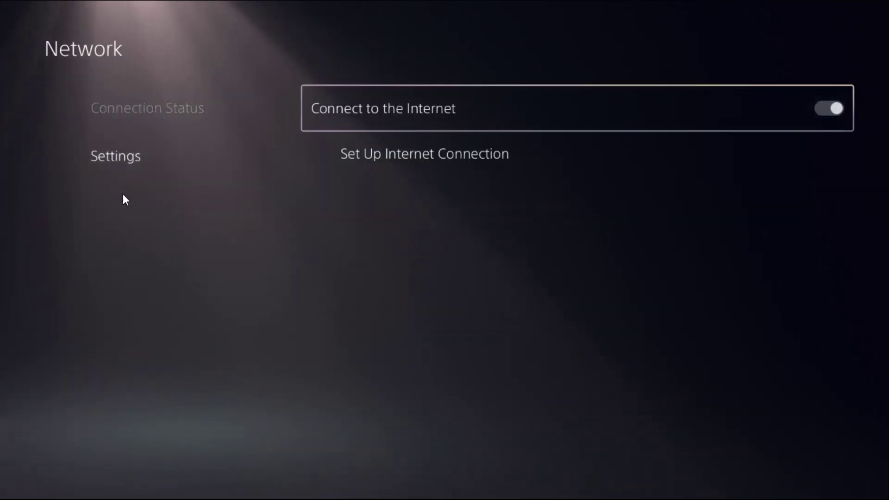
pyautogui.press('Down')
pyautogui.press('Return')
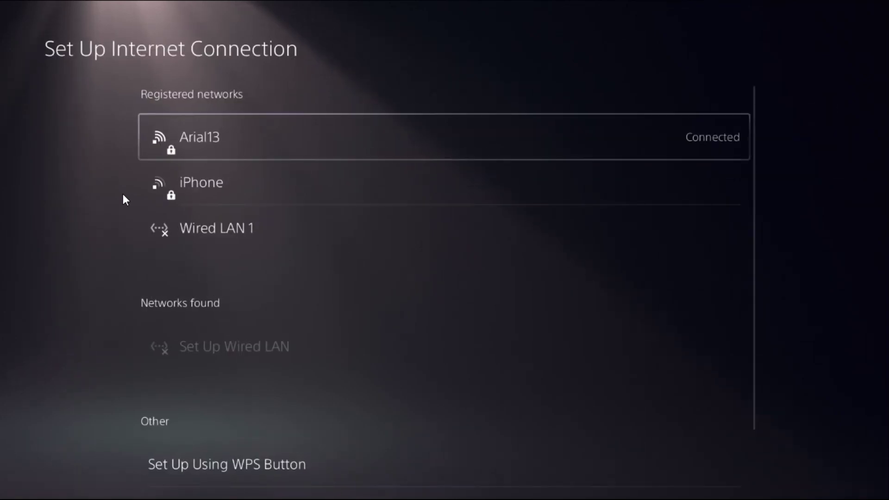
# Step: Bring up the options menu for the Arial13 Wi-Fi network
pyautogui.press('Down')
pyautogui.press('Up')
pyautogui.press('Return')
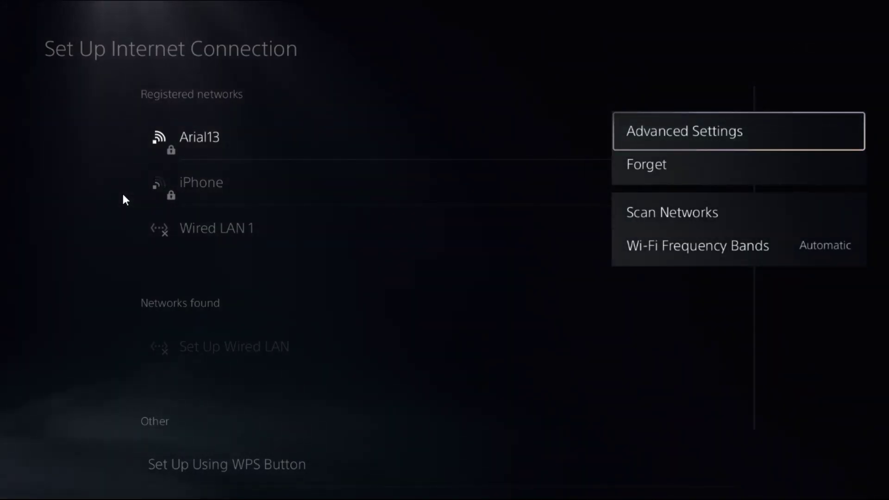
pyautogui.press('Down')
# Step: In Arial13's Advanced Settings, keep DNS Settings on Manual
pyautogui.press('Return')
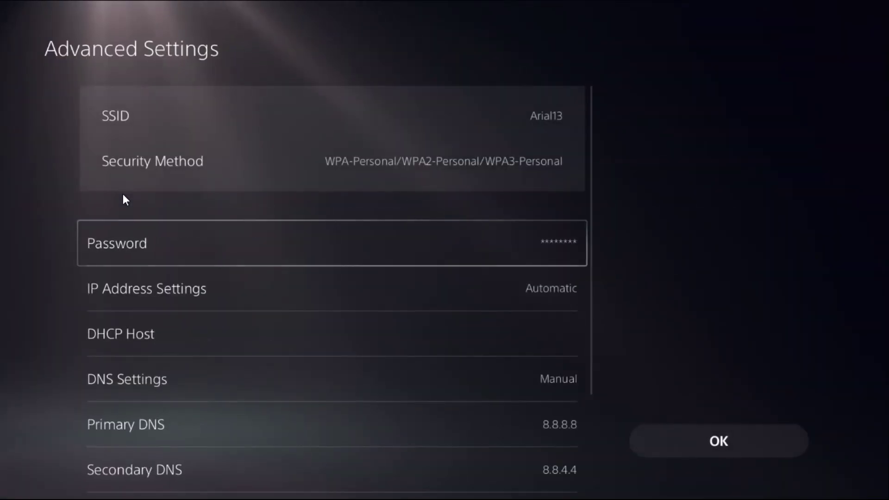
pyautogui.press('Down')
pyautogui.press('Up')
pyautogui.press('Up')
pyautogui.press('Up')
pyautogui.press('Up')
pyautogui.press('Up')
pyautogui.press('Return')
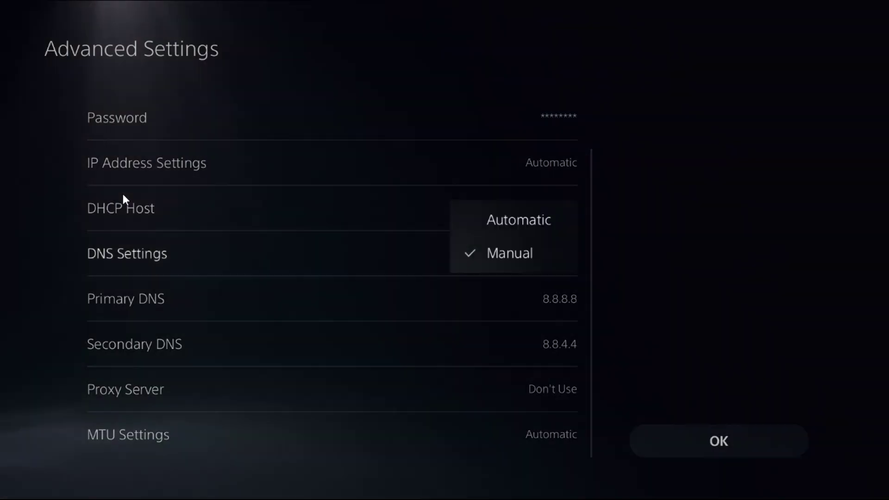
pyautogui.press('Up')
pyautogui.press('Down')
pyautogui.press('Return')
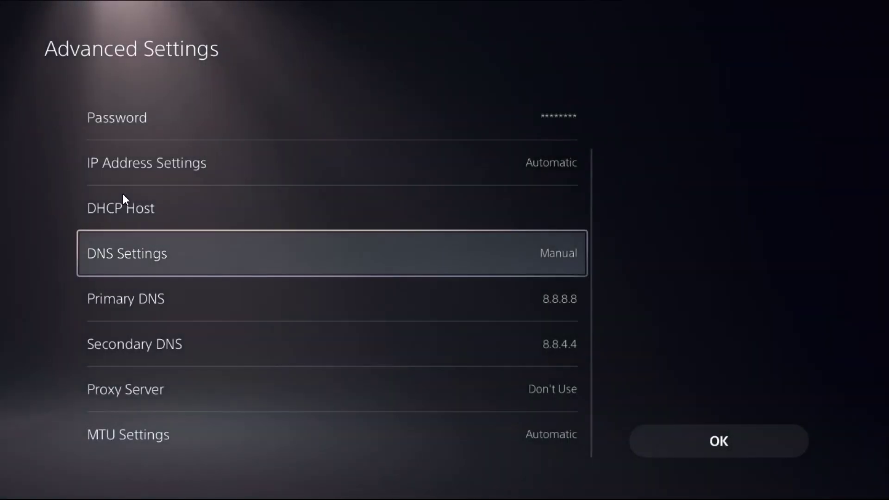
# Step: Enter 1.1.1.1 as Primary DNS, then back out to Network without saving
pyautogui.press('Down')
pyautogui.press('Down')
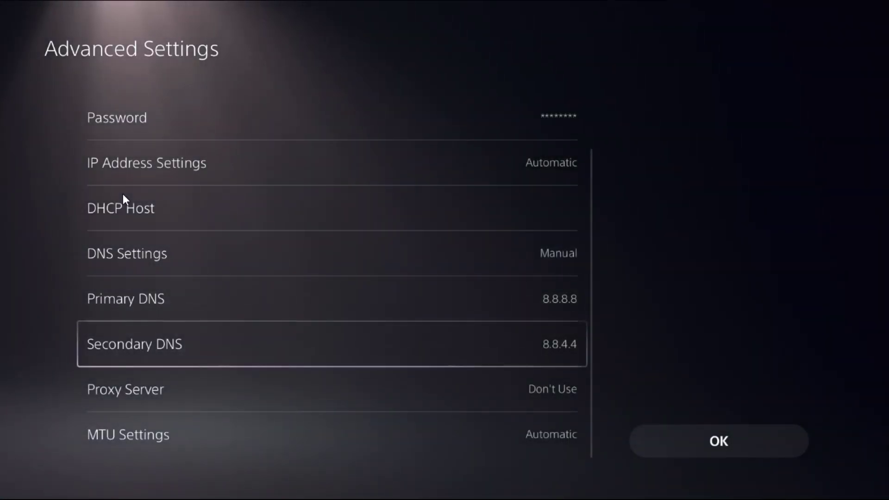
pyautogui.press('Return')
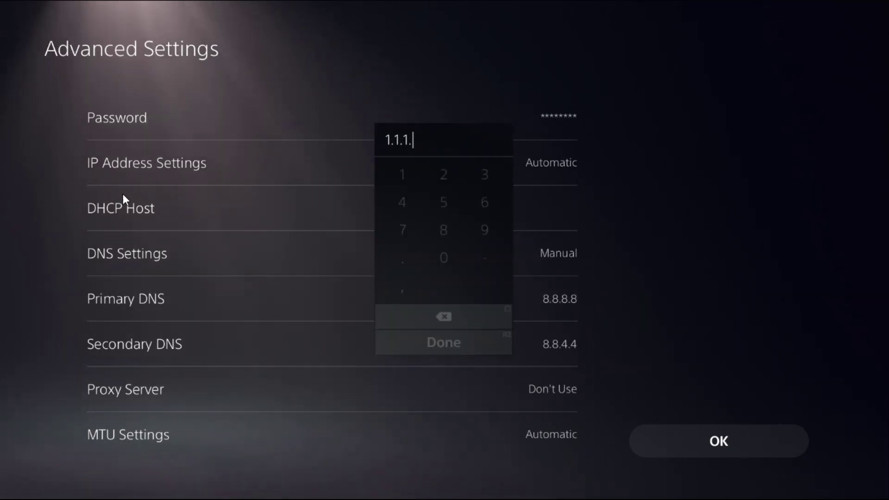
pyautogui.press('Return')
pyautogui.press('Down')
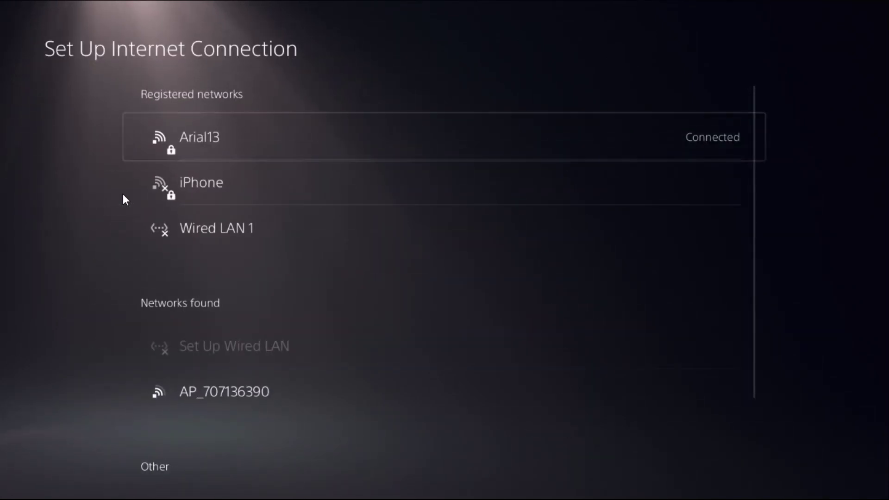
pyautogui.press('Escape')
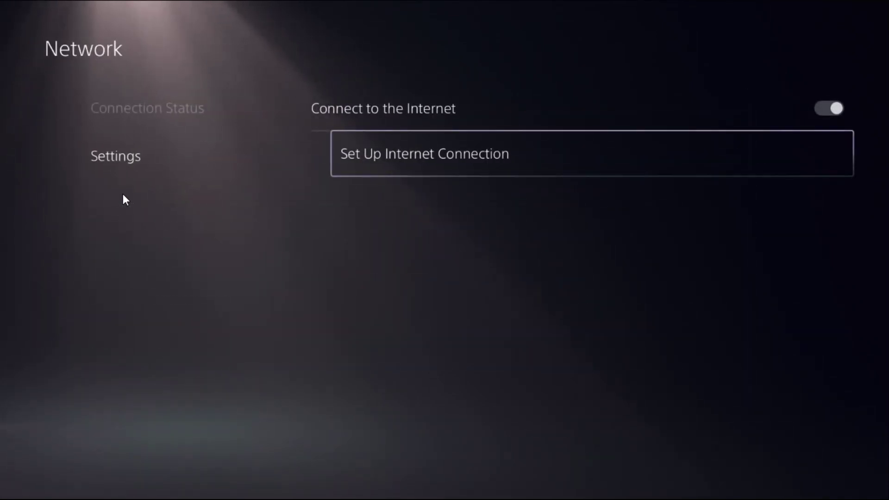
pyautogui.press('Return')
# Step: Reopen Arial13's Advanced Settings and confirm Primary DNS 1.1.1.1
pyautogui.press('Return')
pyautogui.press('Return')
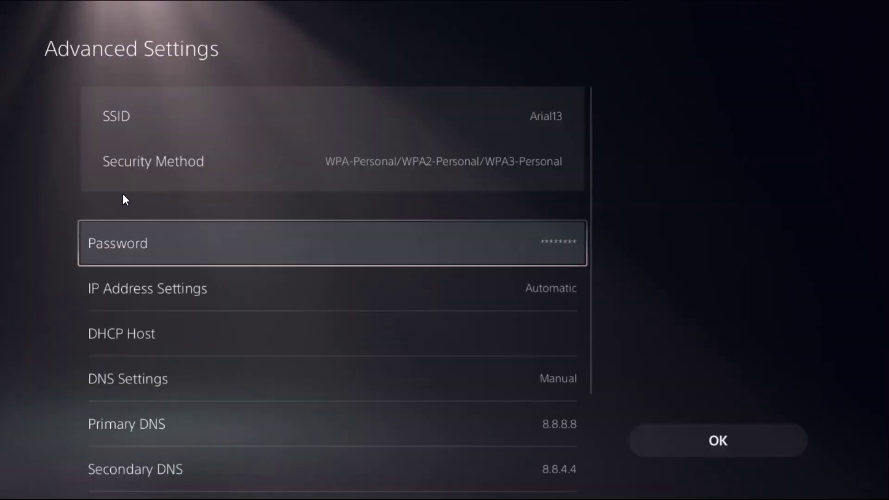
pyautogui.press('Down')
pyautogui.press('Down')
pyautogui.press('Down')
pyautogui.press('Down')
pyautogui.press('Return')
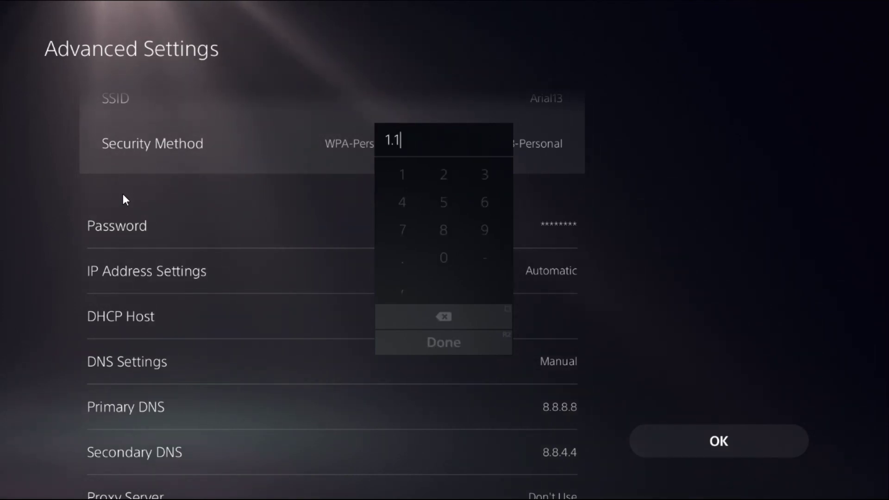
pyautogui.press('Return')
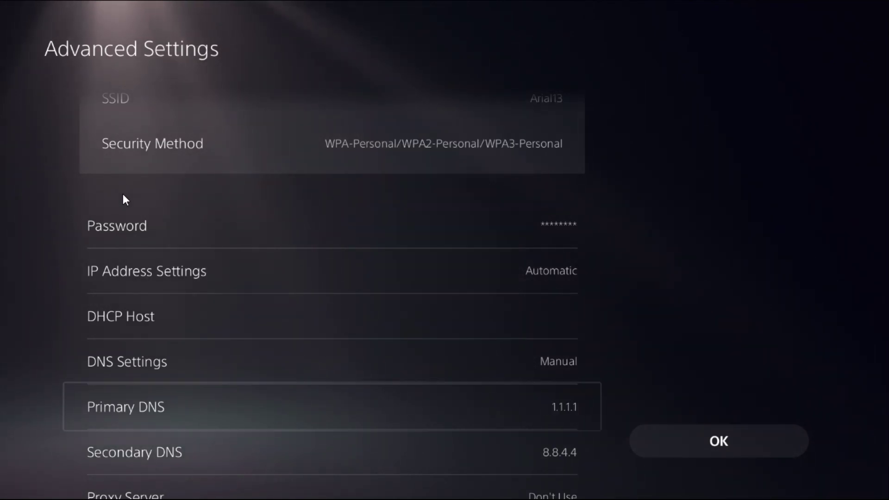
# Step: Set Secondary DNS to 1.0.0.1, save, and return to the Network screen
pyautogui.press('Down')
pyautogui.press('Return')
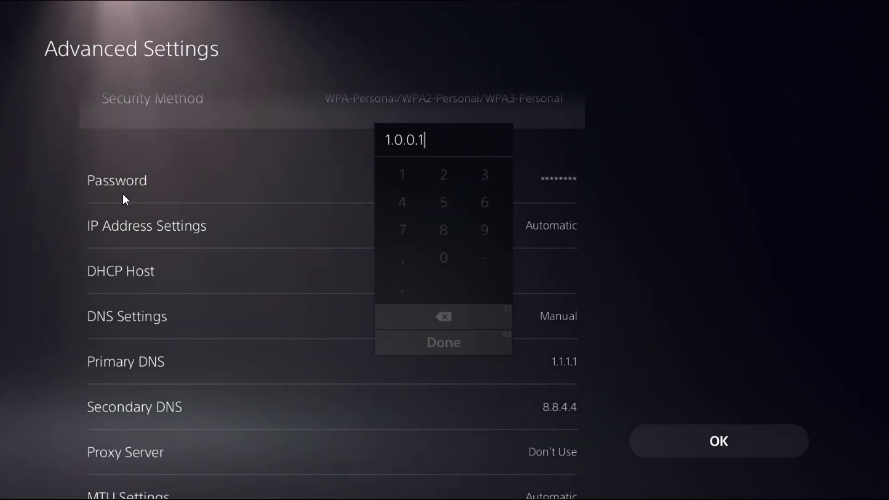
pyautogui.press('Return')
pyautogui.press('Down')
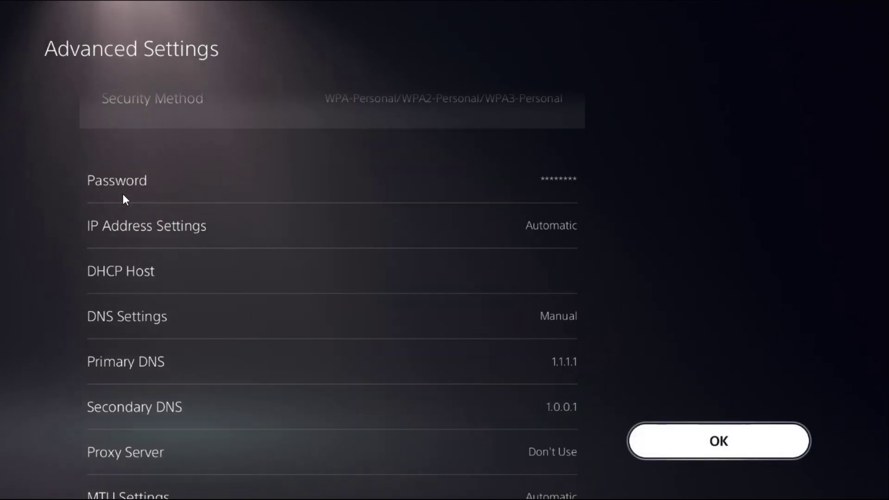
pyautogui.press('Return')
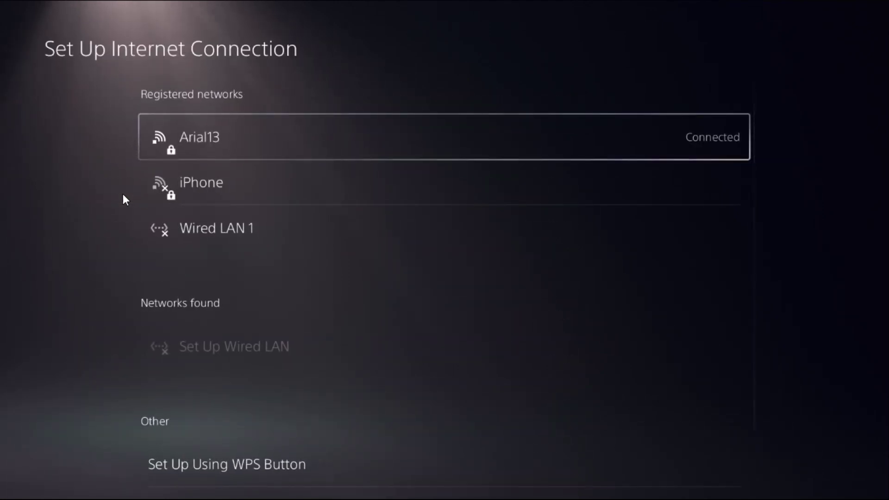
pyautogui.press('Escape')
pyautogui.press('Escape')
# Step: View PlayStation Network status under Connection Status, confirming all services are running
pyautogui.press('Up')
pyautogui.press('Right')
pyautogui.press('Down')
pyautogui.press('Down')
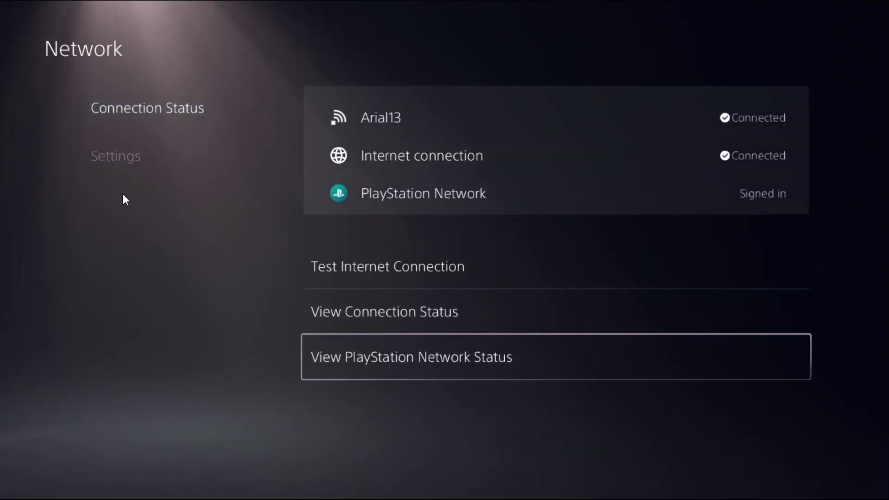
pyautogui.press('Return')
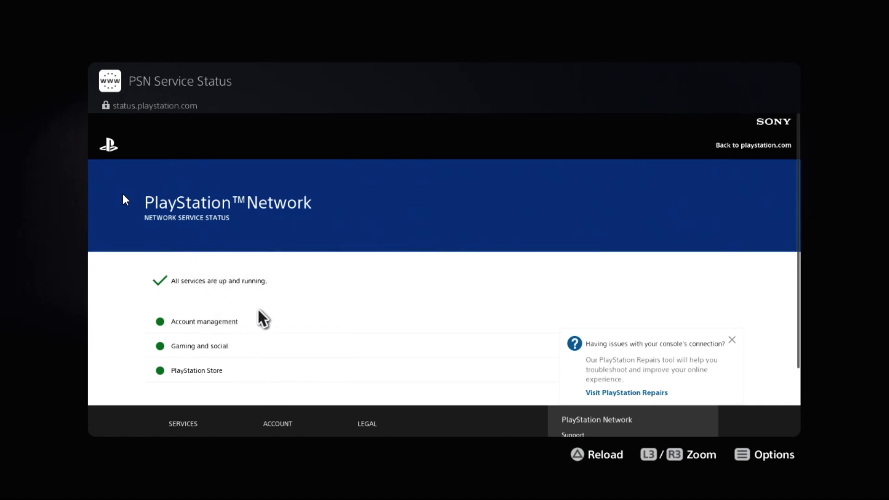
# Step: Close the status page and back out to the home screen
pyautogui.press('Escape')
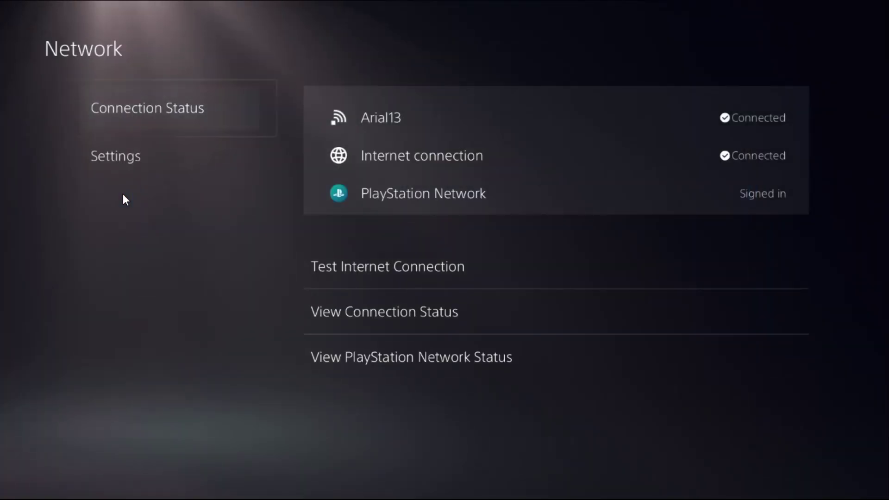
pyautogui.press('Escape')
pyautogui.press('Escape')
pyautogui.press('super')
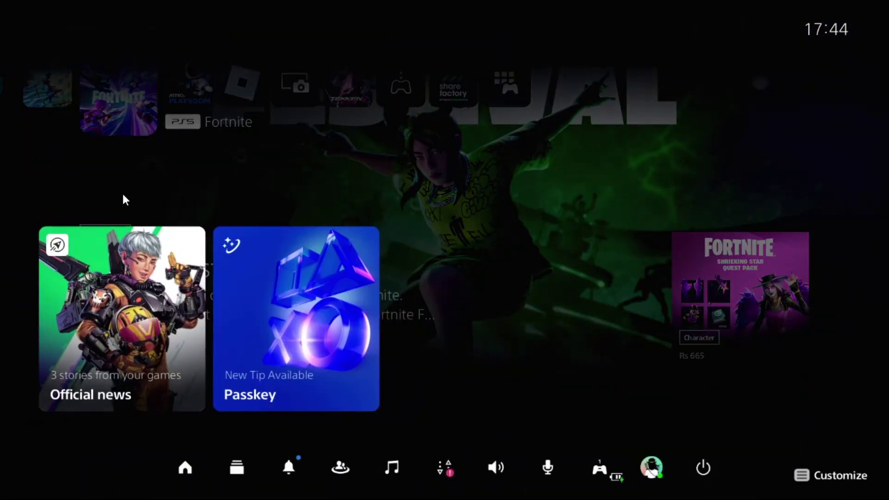
# Step: Choose Restart PS5 from the Control Center's Power options
pyautogui.press('Right')
pyautogui.press('Right')
pyautogui.press('Return')
pyautogui.press('Down')
pyautogui.press('Down')
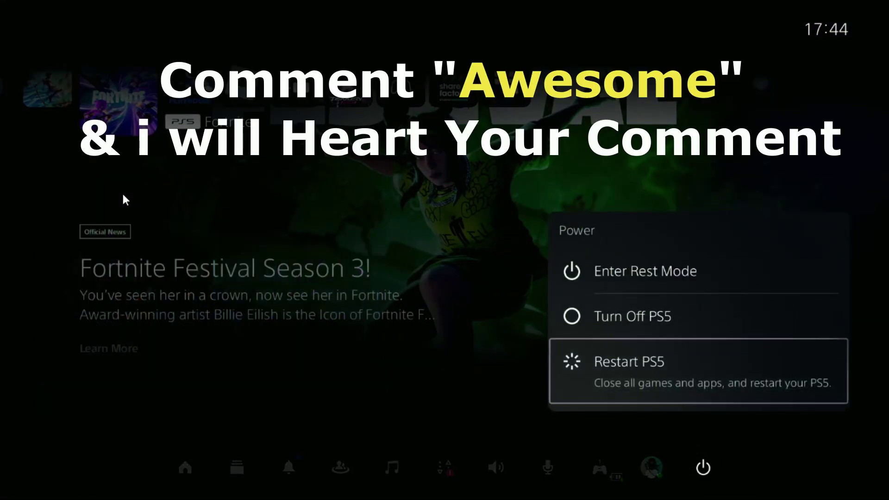